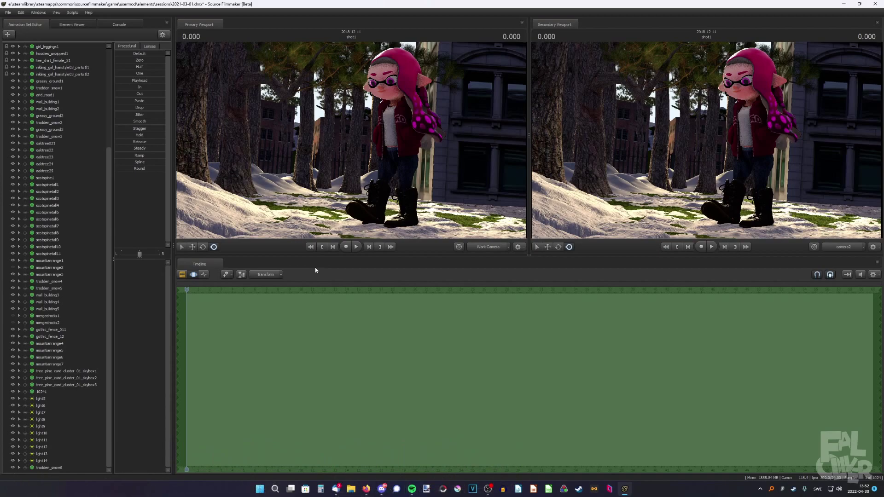
Step: Fit the render in Paint.NET, then search Google for pixlr and open pixlr.com
key("alt+Tab")
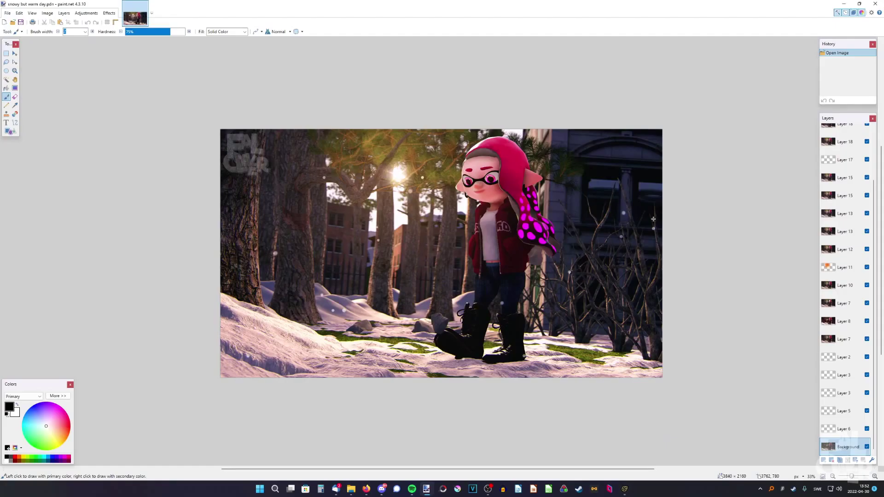
key("ctrl+b")
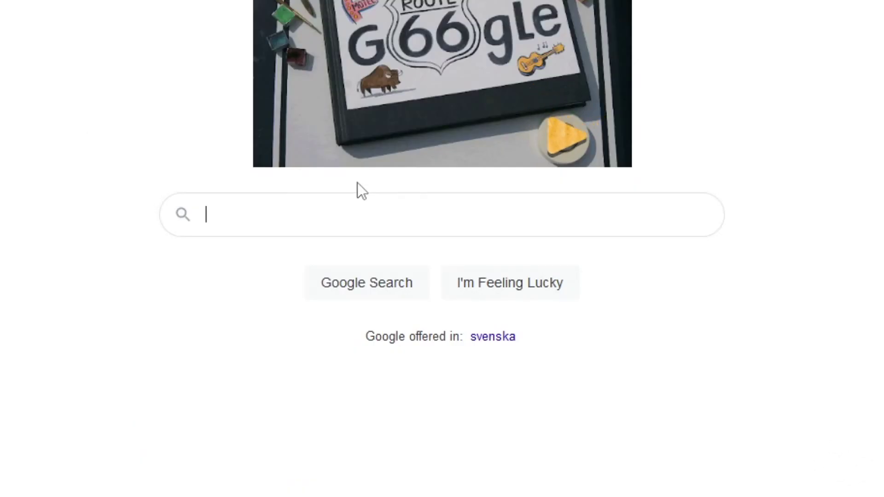
left_click(364, 203)
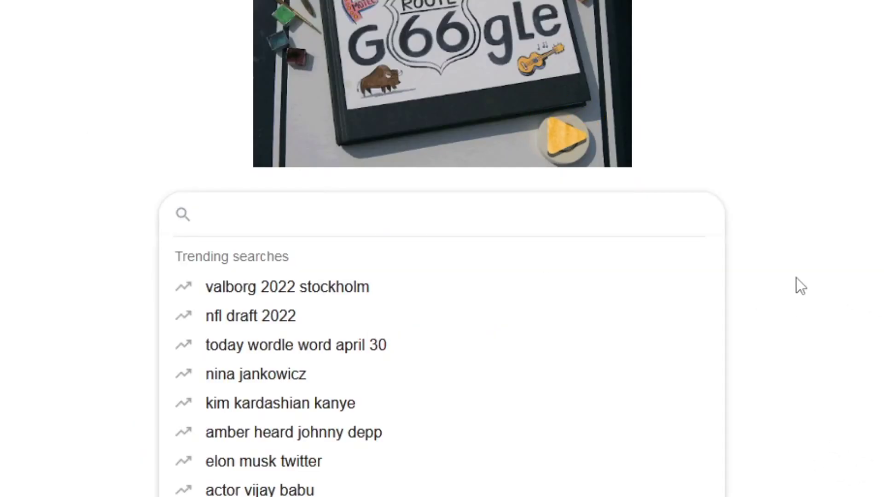
type("pixlr")
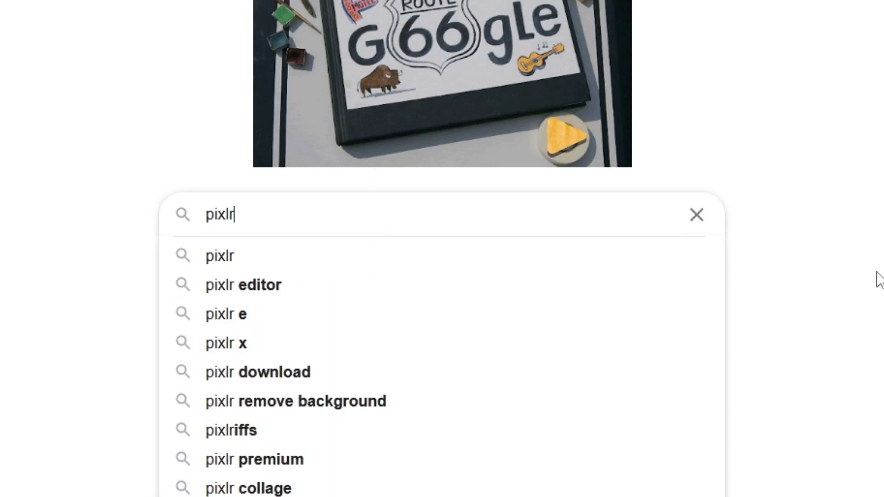
key("Return")
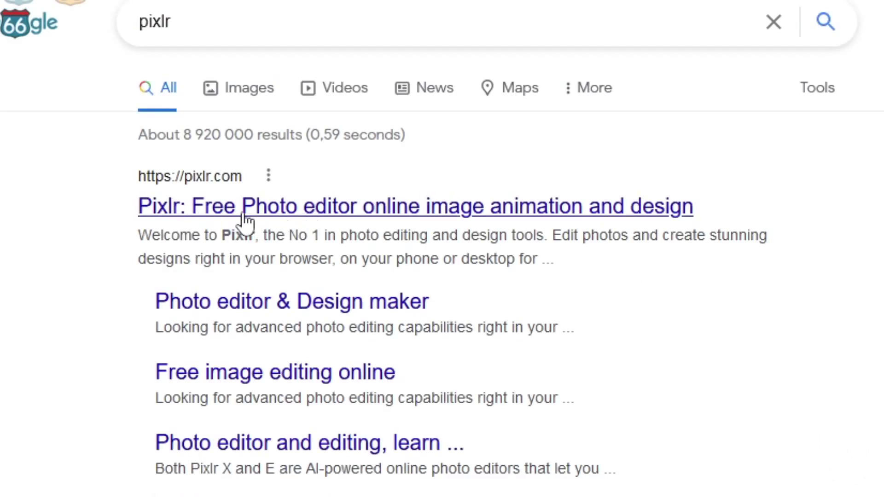
left_click(244, 223)
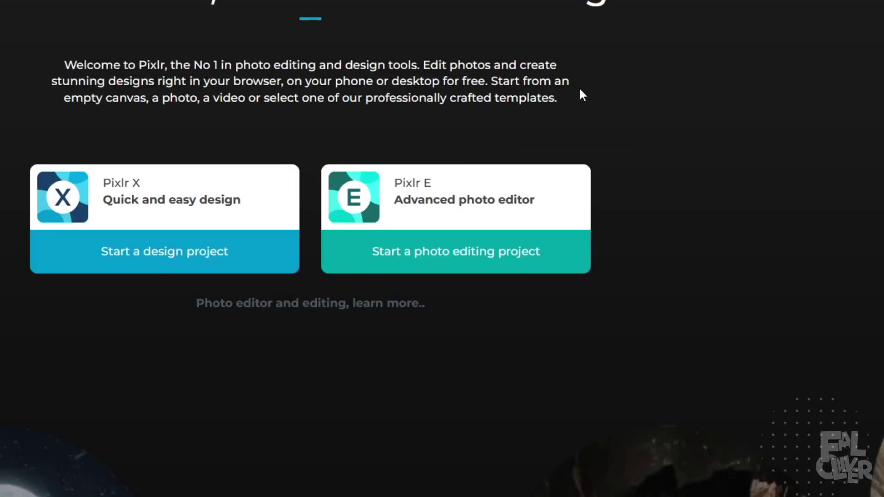
Step: Open the snowy-forest render in Pixlr E at its full Ultra HD 3840 x 2160 size
left_click(490, 210)
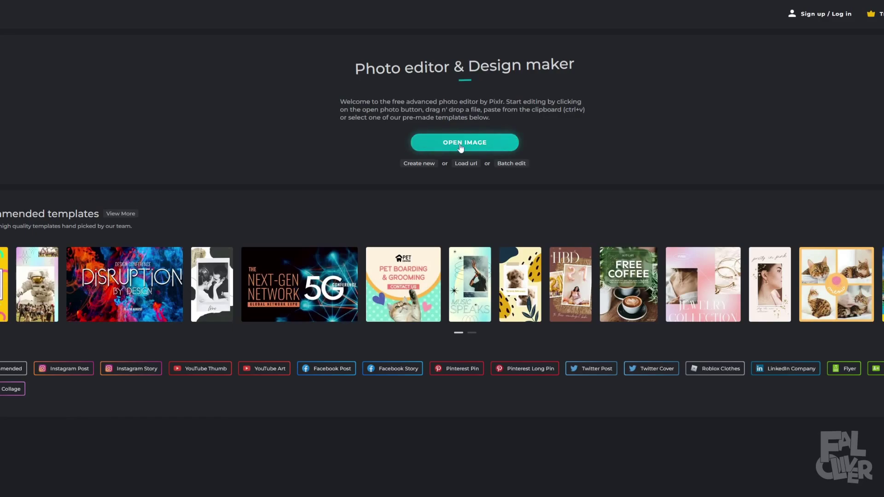
left_click(443, 204)
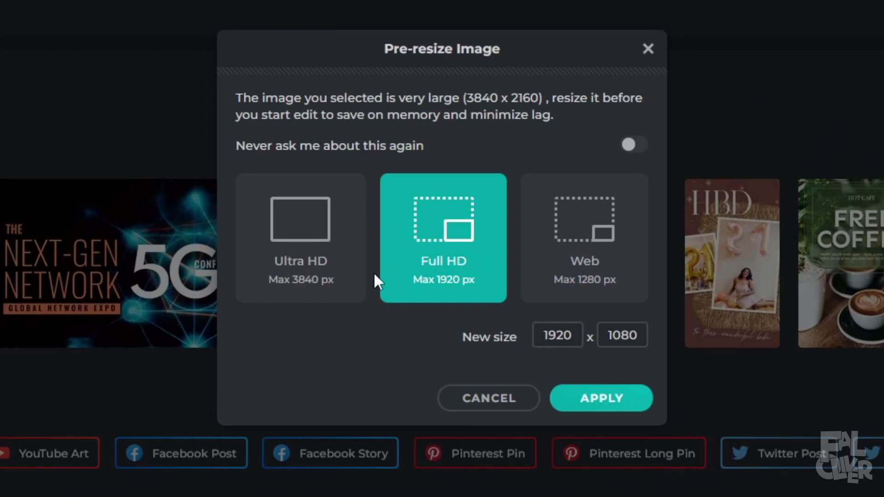
left_click(295, 298)
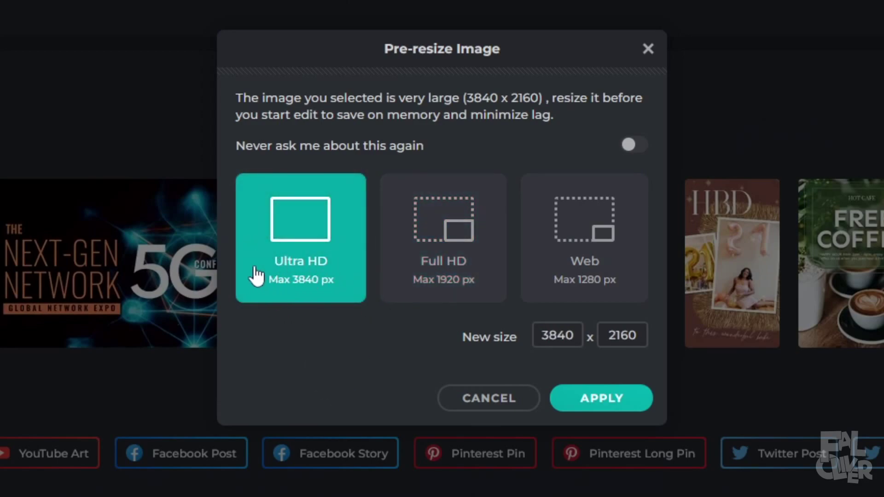
left_click(557, 398)
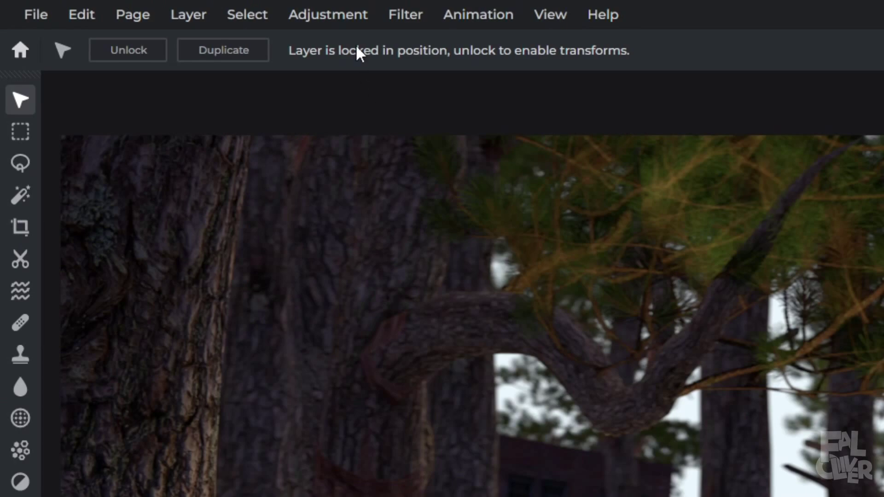
Step: Apply a Brightness & contrast adjustment with Brightness 17 and Contrast 0
left_click(146, 7)
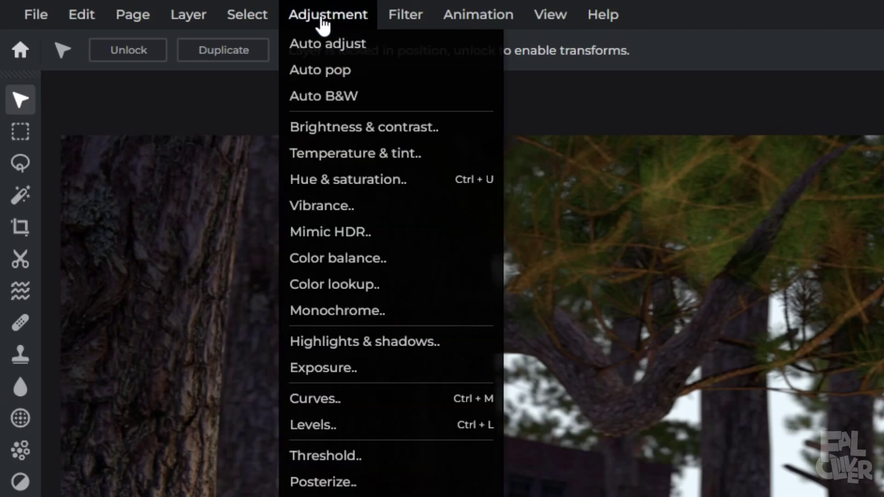
mouse_move(173, 7)
mouse_move(377, 24)
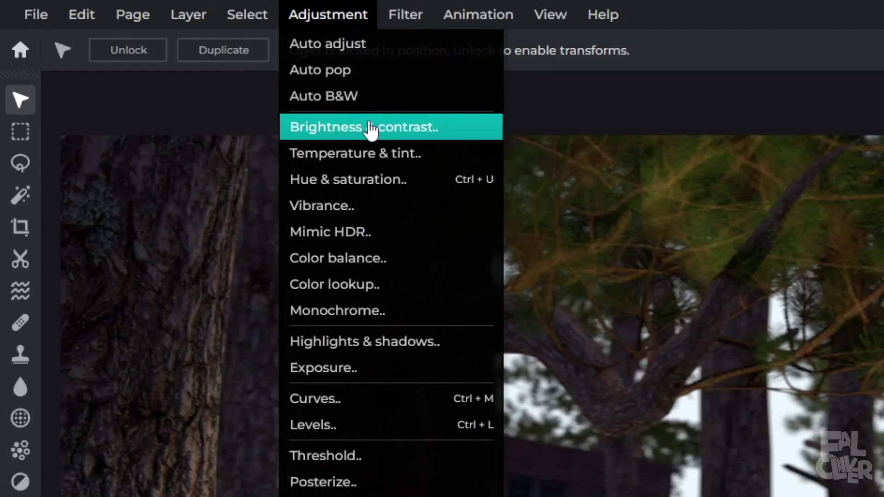
left_click(168, 53)
left_click_drag(322, 178, 325, 177)
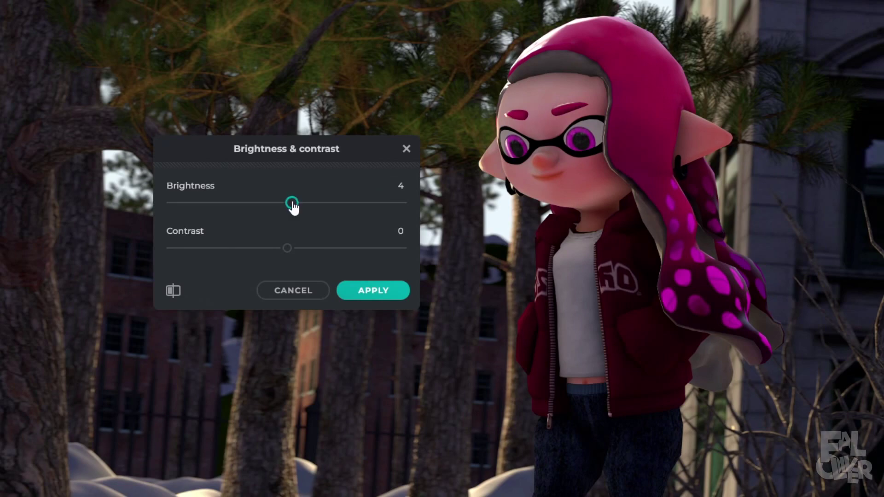
left_click_drag(293, 203, 330, 204)
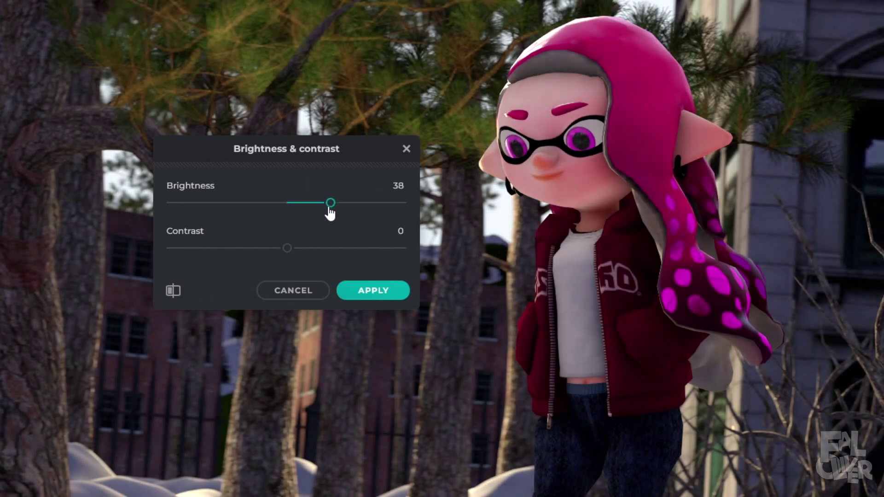
left_click_drag(291, 249, 308, 251)
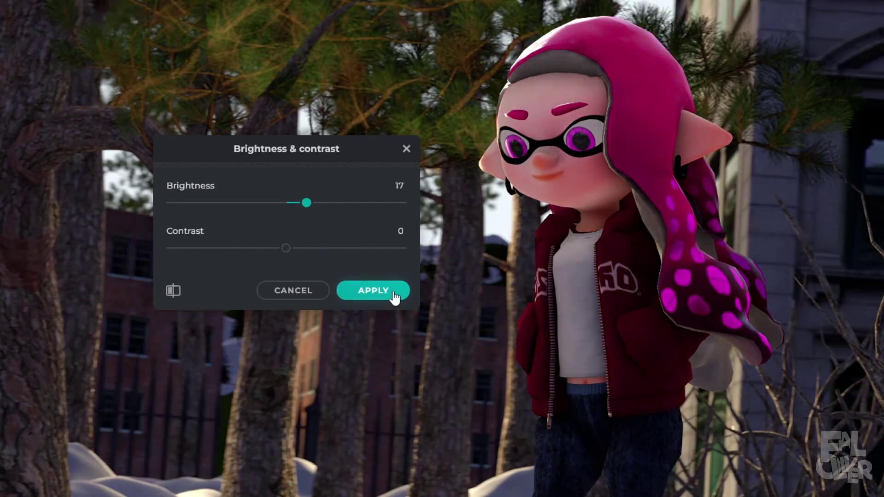
left_click(394, 297)
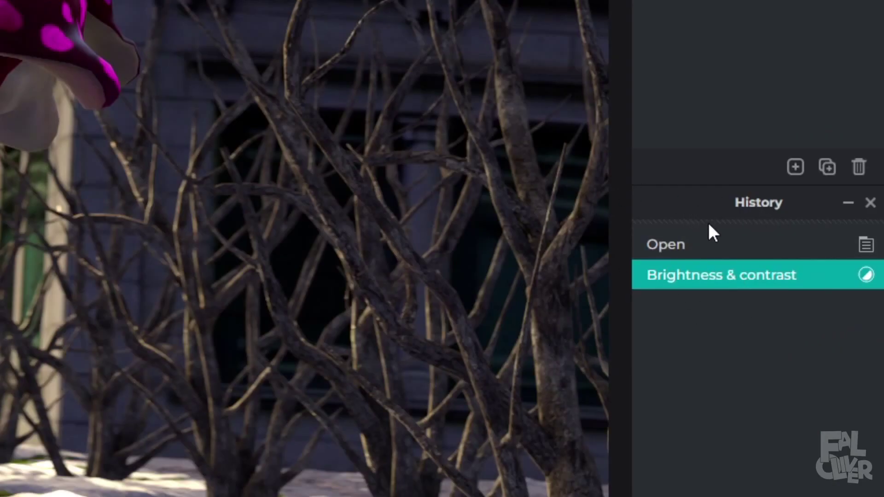
Step: Compare the original and brightened image in History, then try raising saturation to 39
left_click(681, 247)
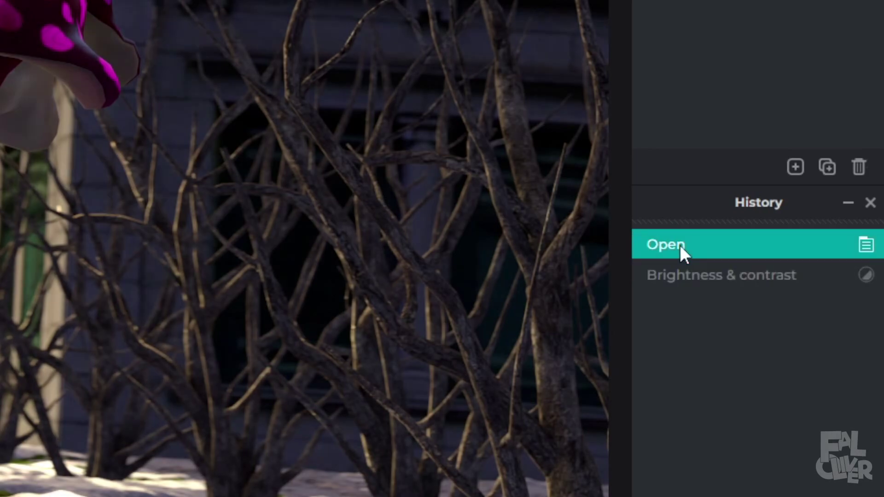
left_click(739, 280)
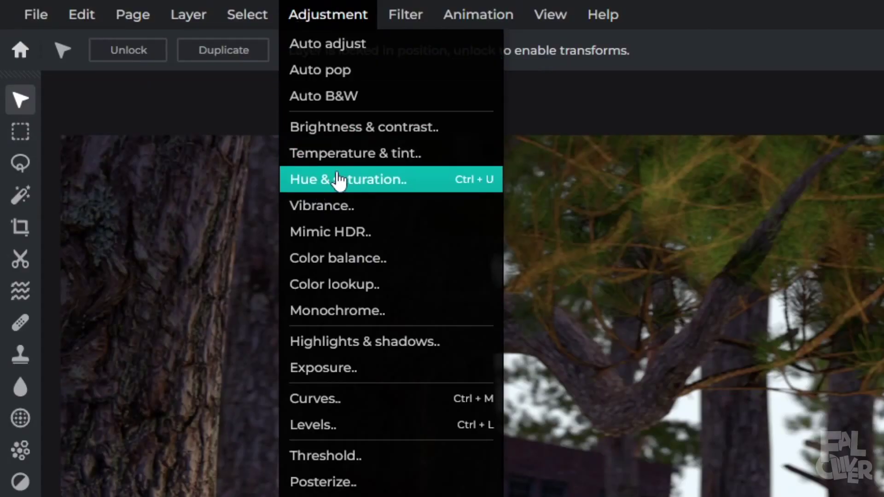
left_click(340, 180)
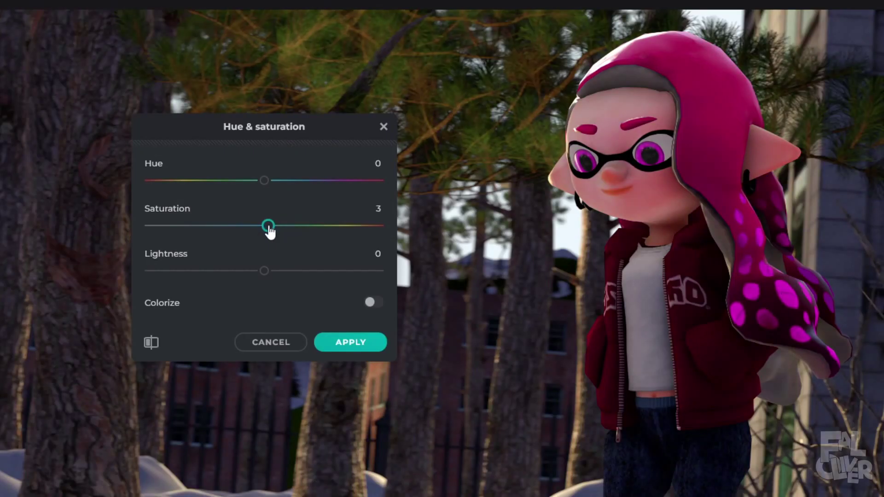
left_click_drag(270, 229, 371, 232)
Step: Look through the Adjustment menu again without applying anything more
left_click(325, 23)
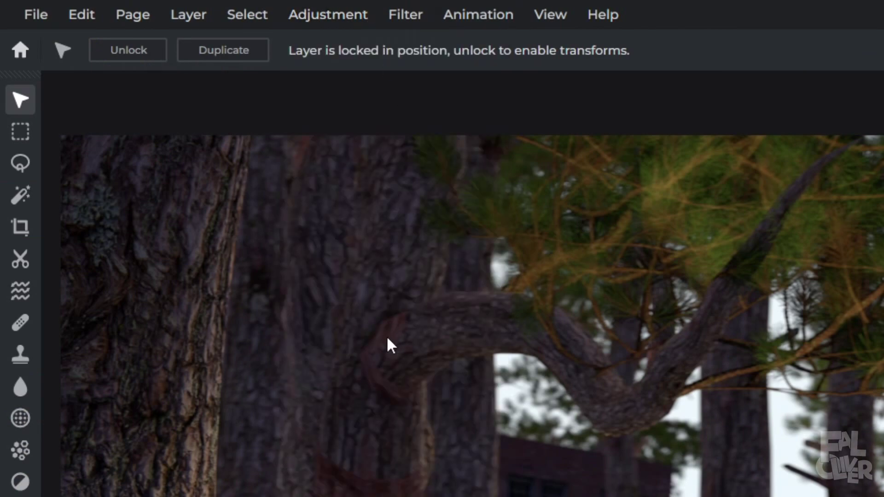
left_click(350, 14)
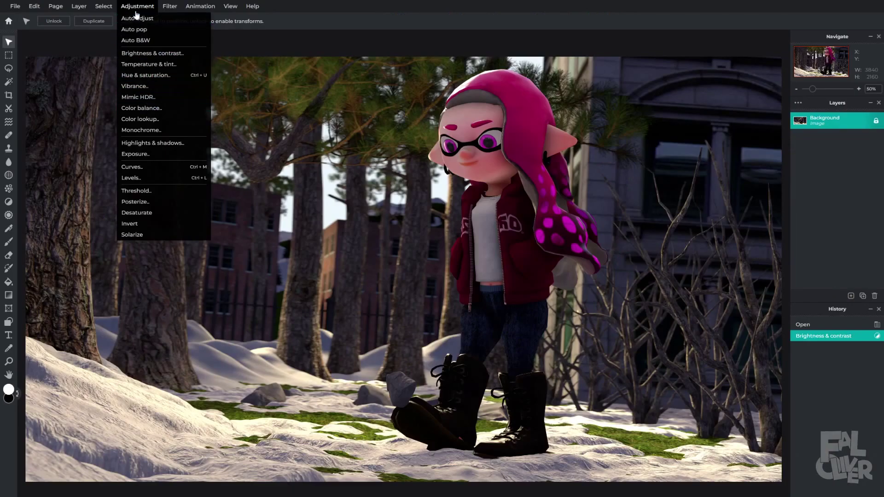
left_click(136, 11)
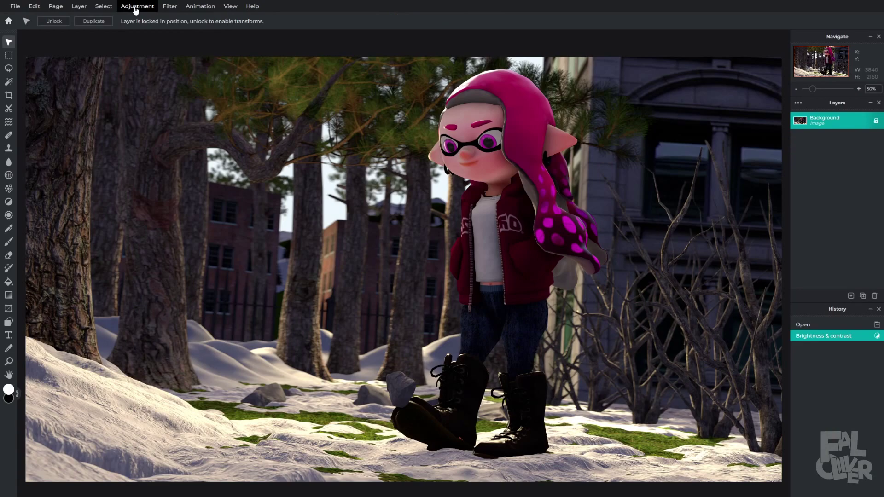
left_click(170, 6)
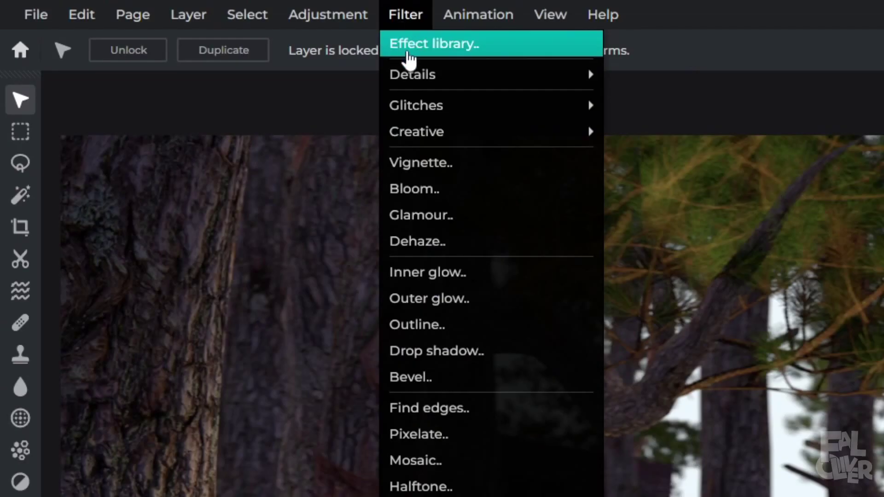
Step: Preview the TOO-OLD, FRIENDS and BOB presets in the Effect library, with BOB at 25
left_click(171, 20)
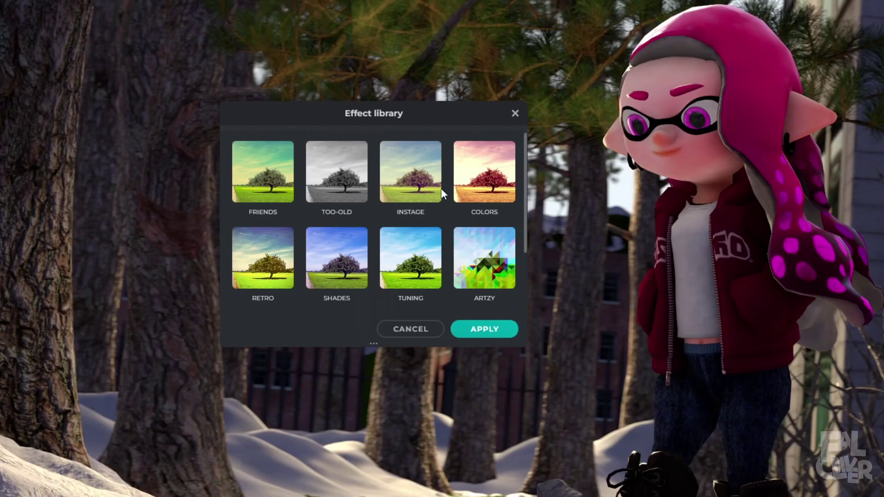
scroll(442, 194, "down", 2)
scroll(438, 235, "up", 2)
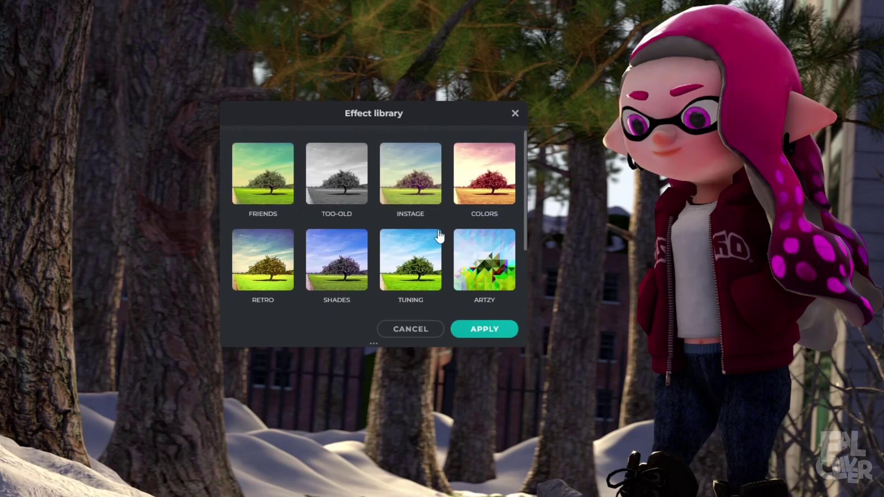
left_click(326, 191)
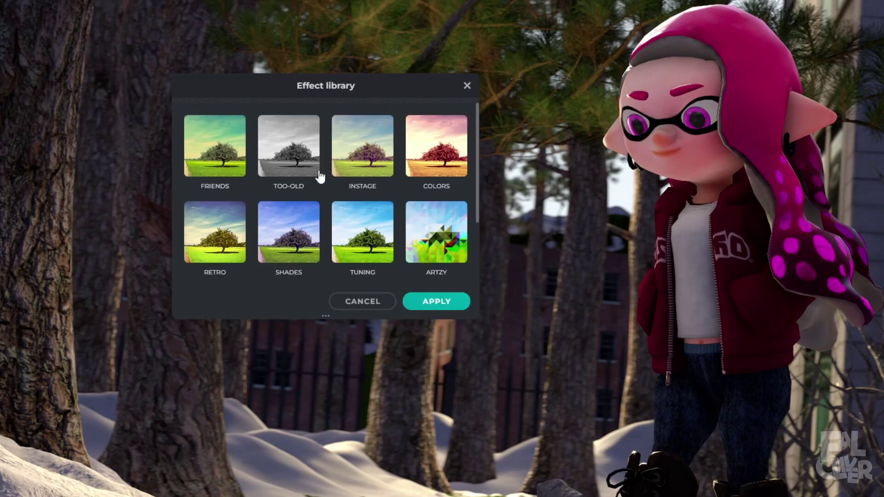
left_click(214, 161)
scroll(479, 133, "down", 1)
left_click_drag(479, 128, 485, 164)
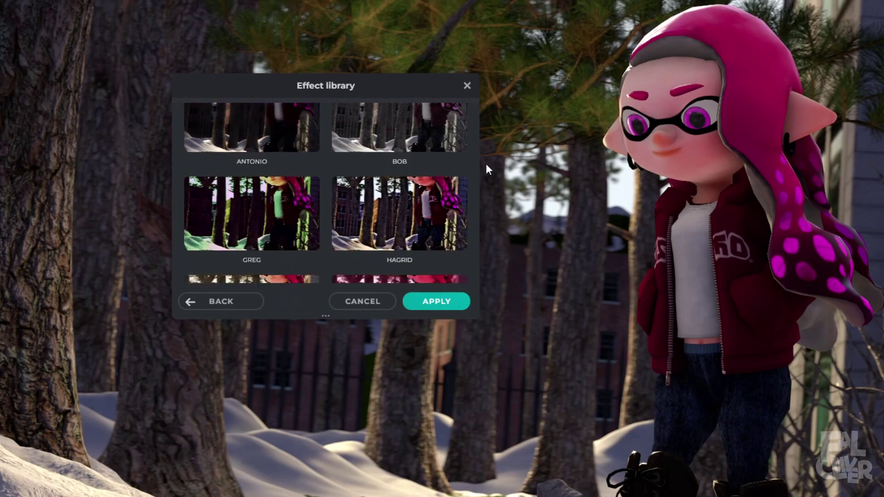
scroll(401, 223, "up", 2)
left_click(399, 226)
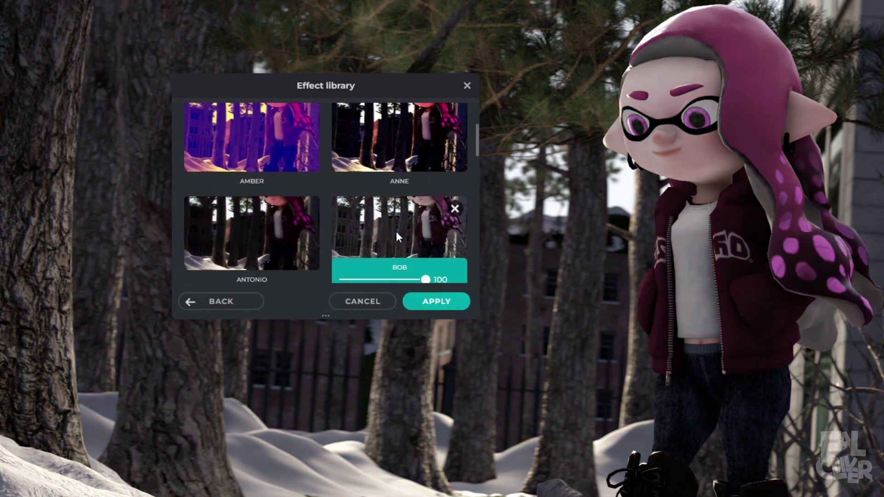
mouse_move(419, 218)
left_mouse_down()
mouse_move(358, 222)
mouse_move(427, 221)
left_mouse_up()
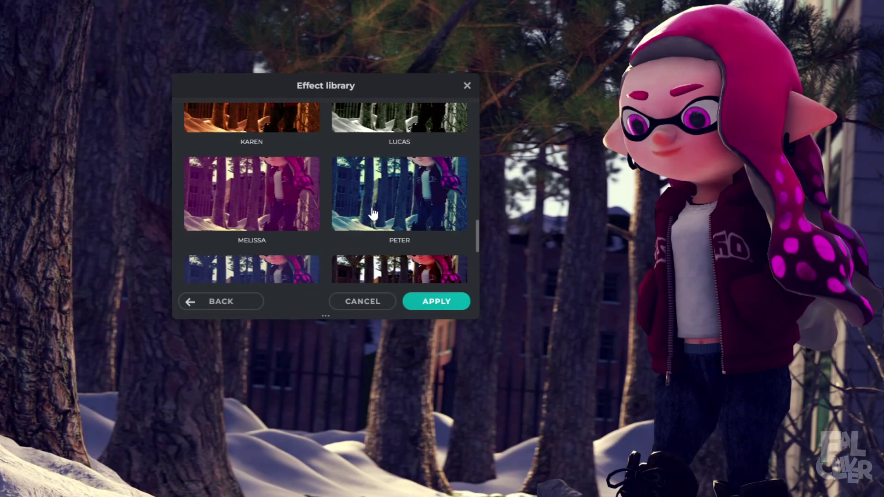
Step: Preview the LUCAS and TONY color presets on the photo
scroll(289, 186, "up", 2)
scroll(289, 186, "down", 3)
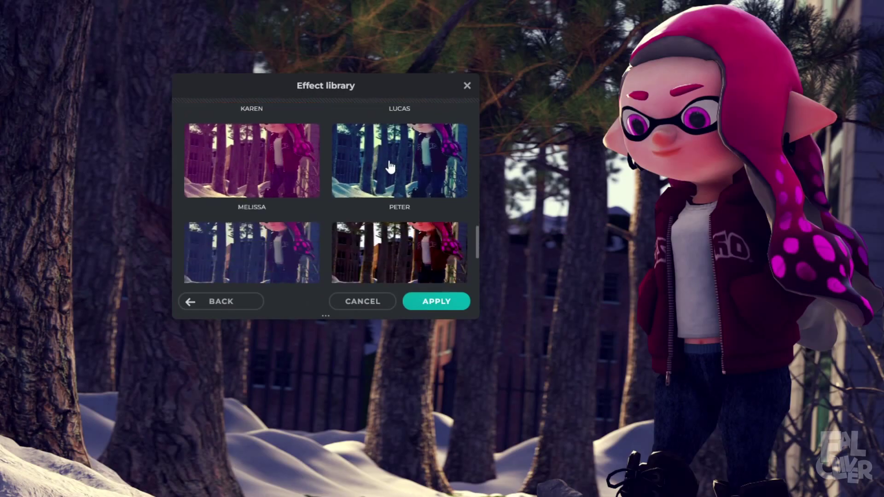
scroll(289, 185, "up", 1)
left_click(377, 128)
scroll(376, 173, "down", 4)
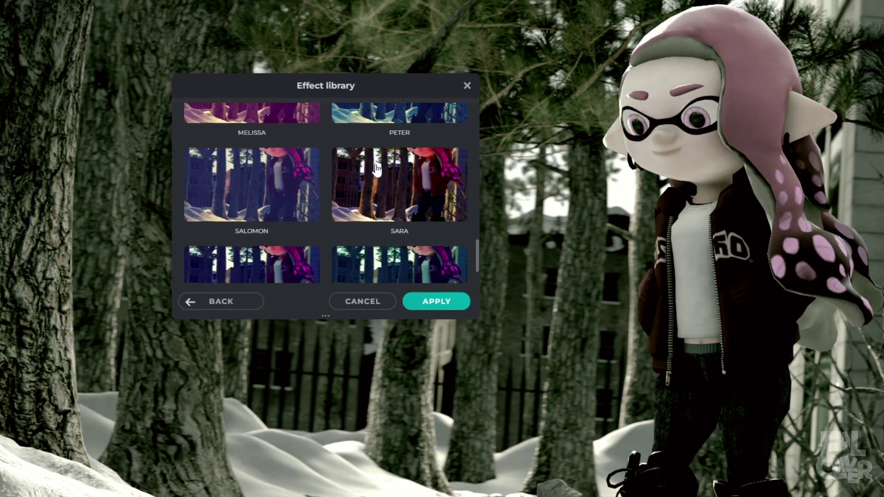
left_click(381, 198)
Step: Apply the URBAN category's STYLE preset at strength 100
left_click(227, 303)
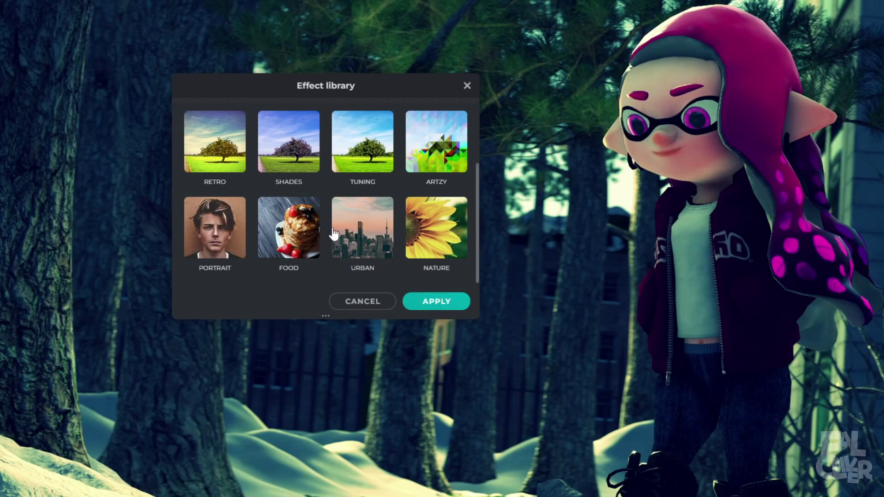
left_click(356, 249)
left_click(360, 159)
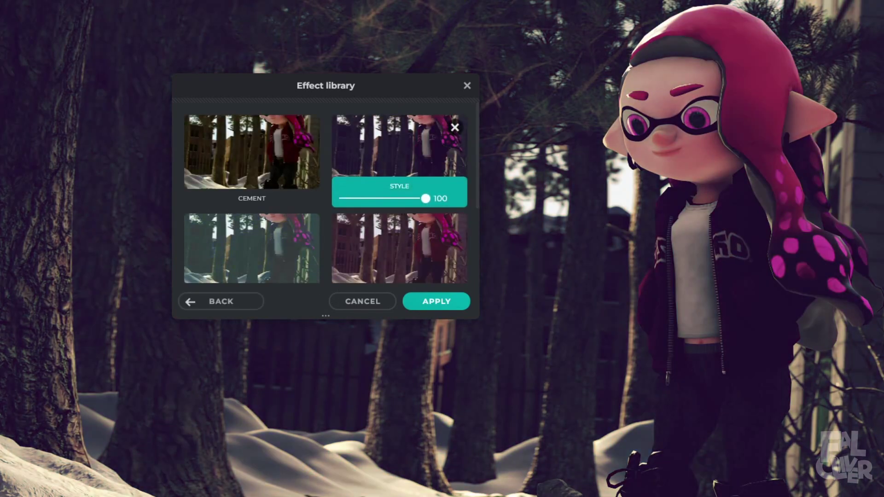
left_click(425, 199)
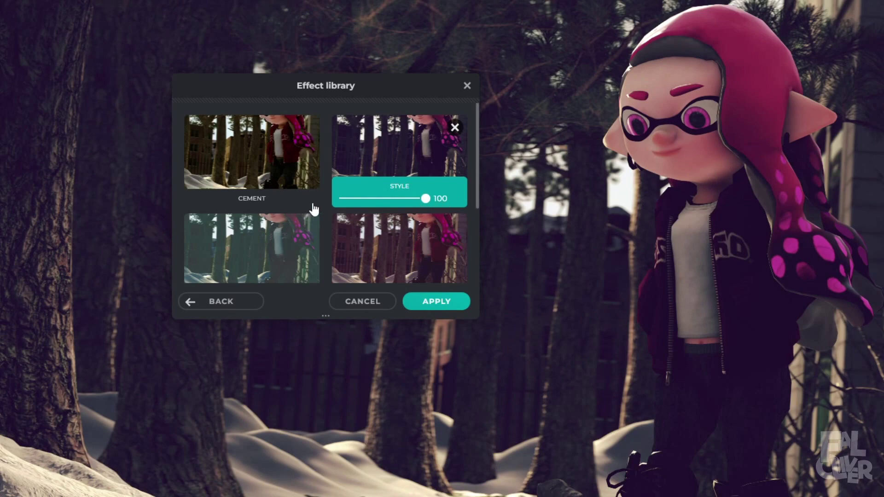
left_click(436, 301)
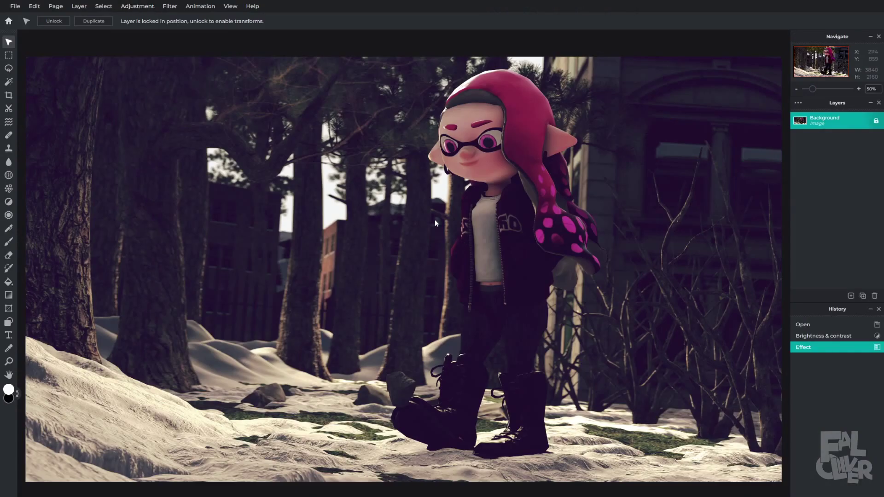
Step: Apply the Glitches Fringe filter with a small fringe amount
left_click(170, 7)
left_click(169, 7)
left_click(170, 6)
mouse_move(186, 45)
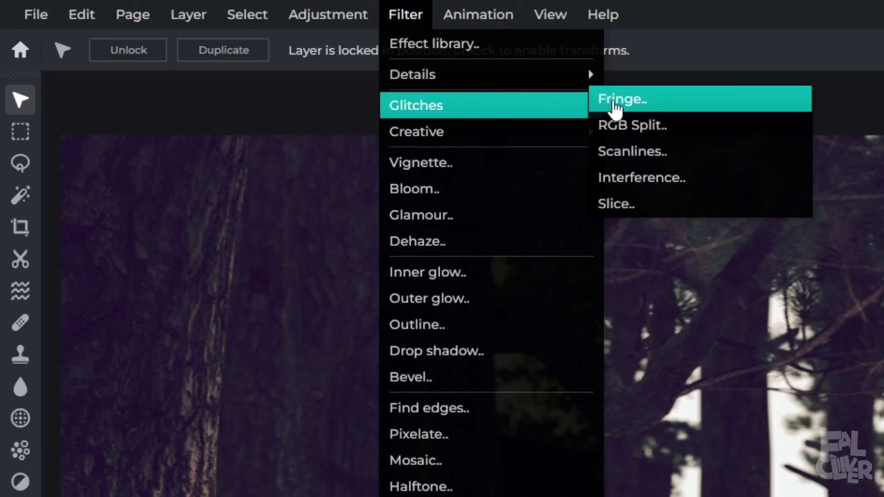
left_click(615, 109)
left_click_drag(601, 486, 634, 486)
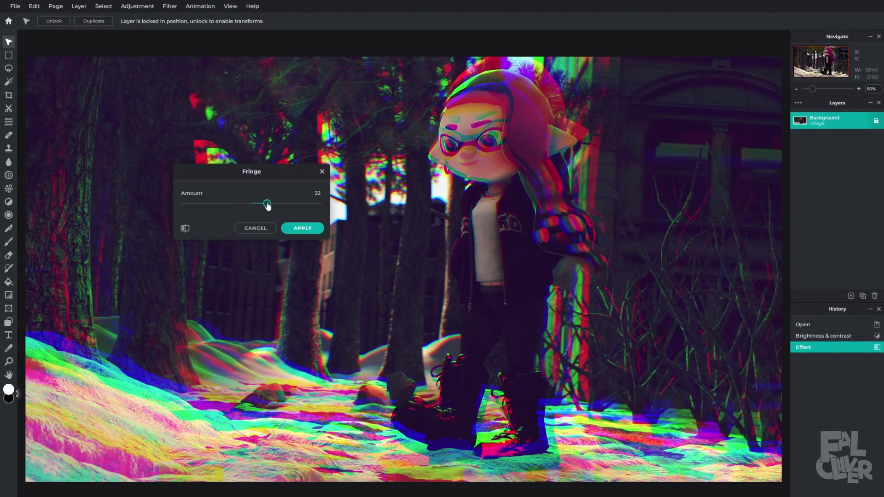
left_click_drag(267, 203, 253, 203)
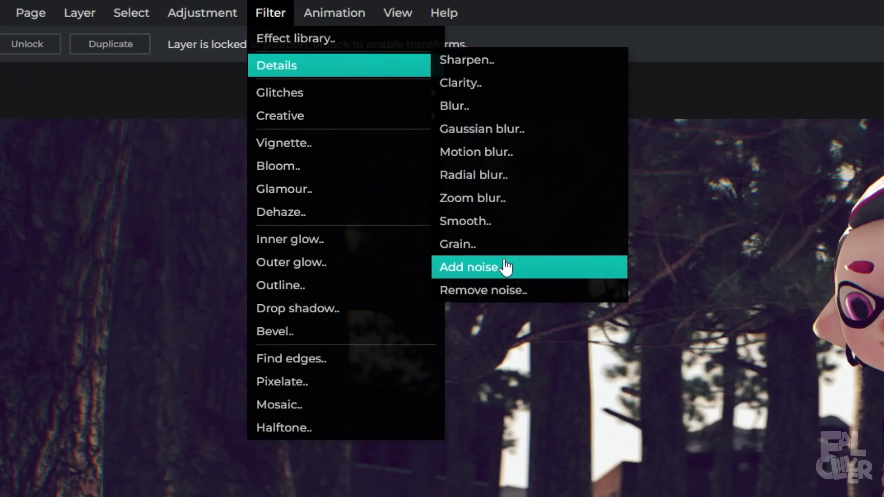
Step: Add the Grain filter, then apply Bloom with an adjusted amount
left_click(494, 245)
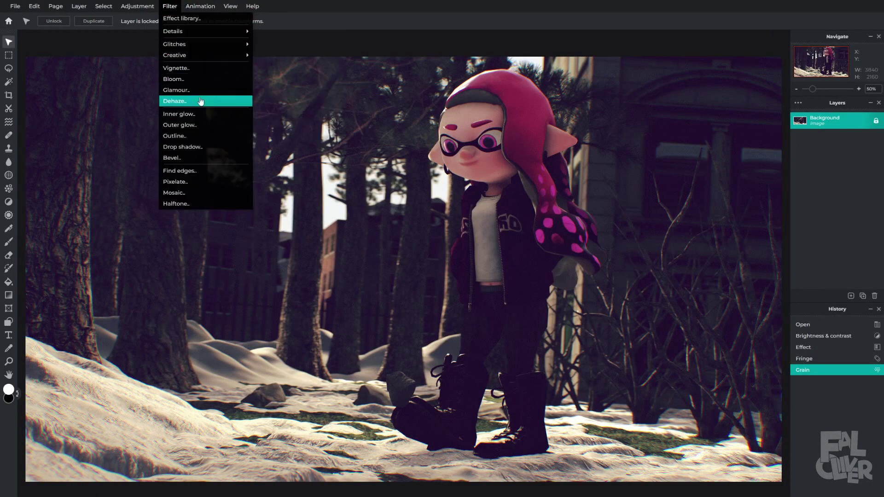
left_click(184, 80)
mouse_move(205, 207)
left_mouse_down()
mouse_move(160, 207)
mouse_move(221, 206)
mouse_move(179, 206)
mouse_move(204, 206)
left_mouse_up()
left_click(303, 228)
scroll(402, 250, "down", 5)
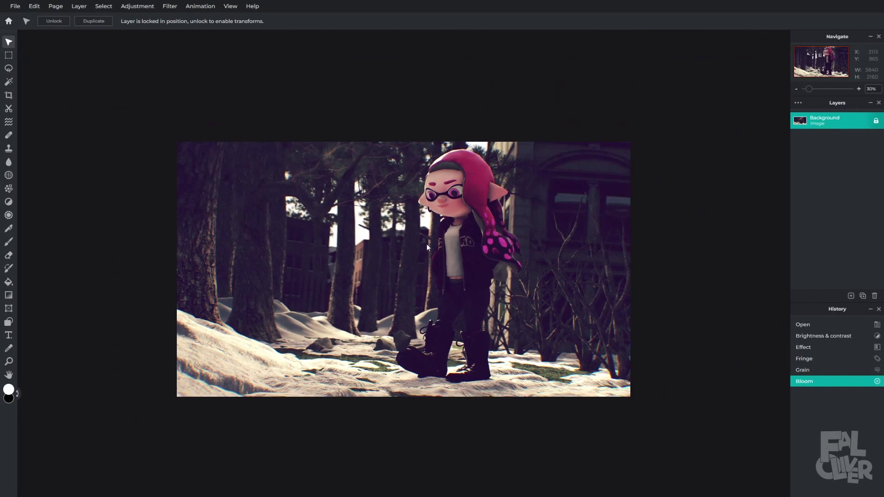
scroll(407, 250, "up", 3)
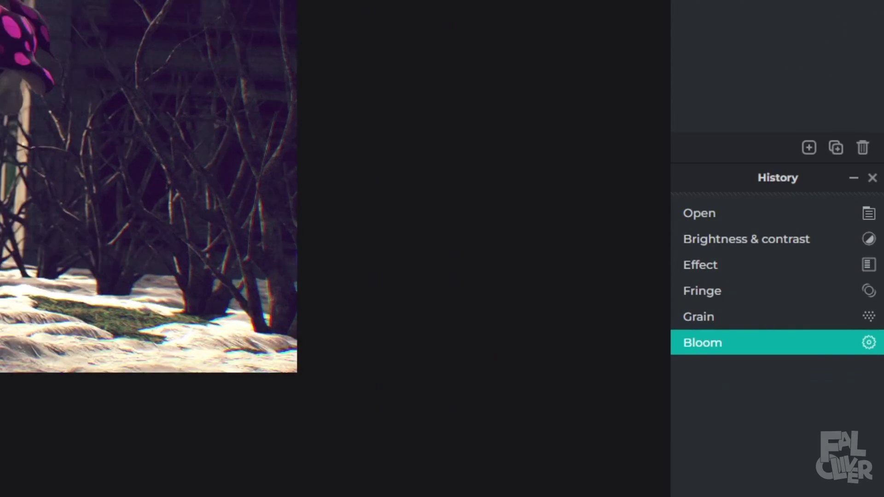
left_click(697, 215)
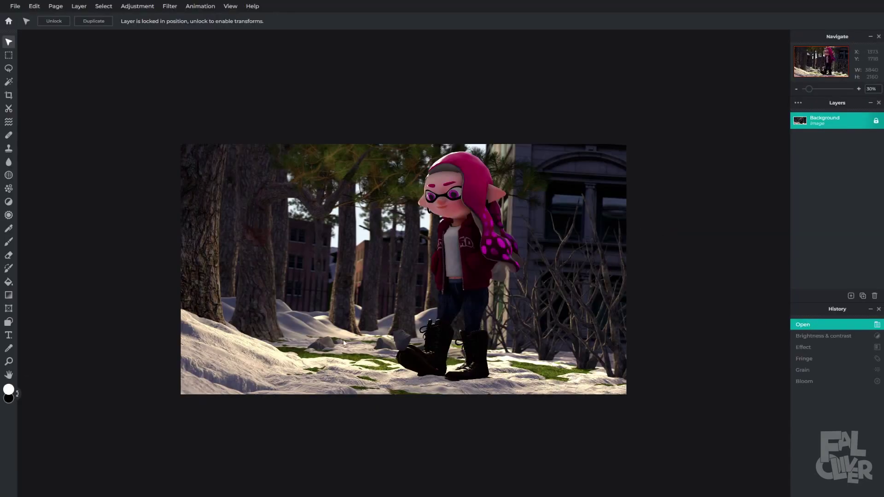
scroll(374, 281, "up", 1)
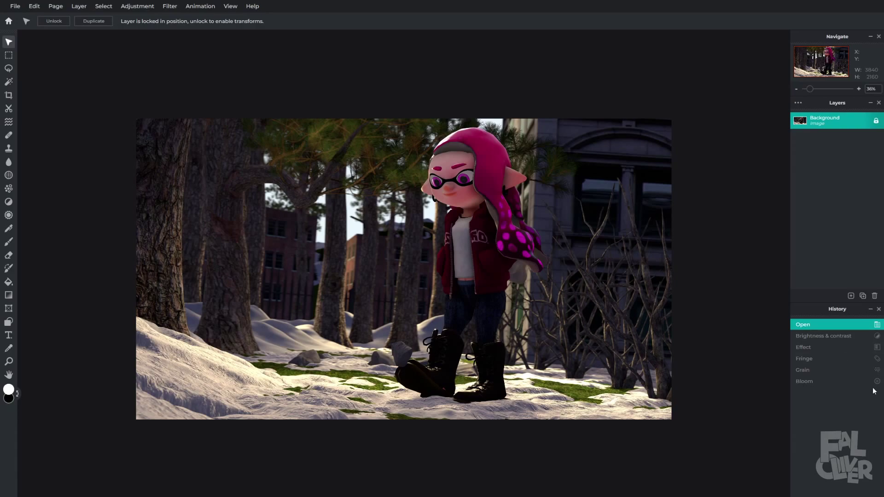
left_click(821, 381)
scroll(358, 268, "down", 1)
scroll(360, 272, "up", 2)
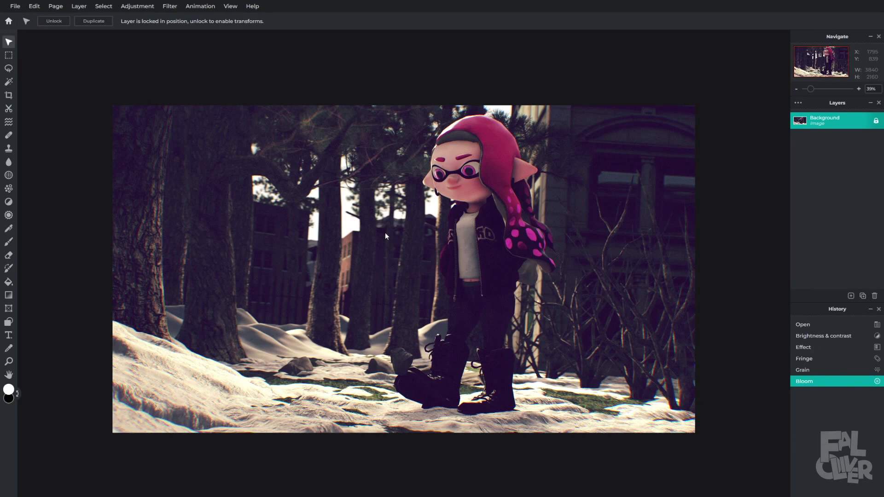
scroll(380, 244, "up", 1)
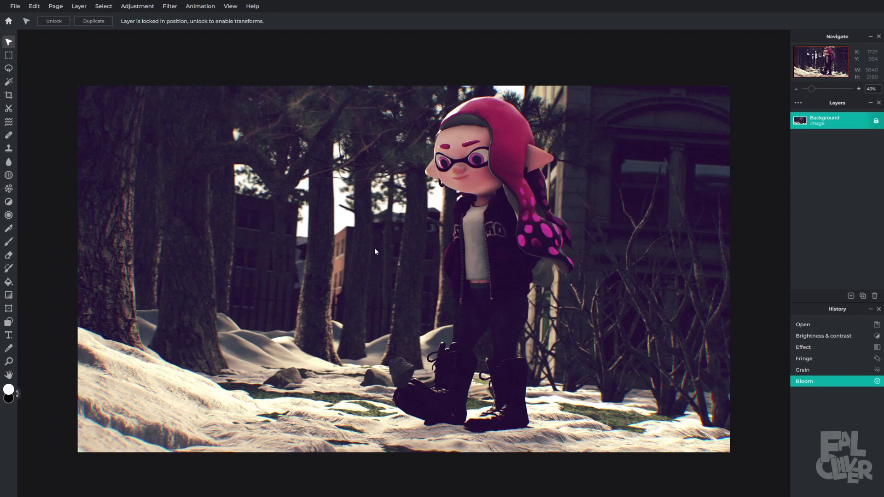
scroll(376, 247, "up", 1)
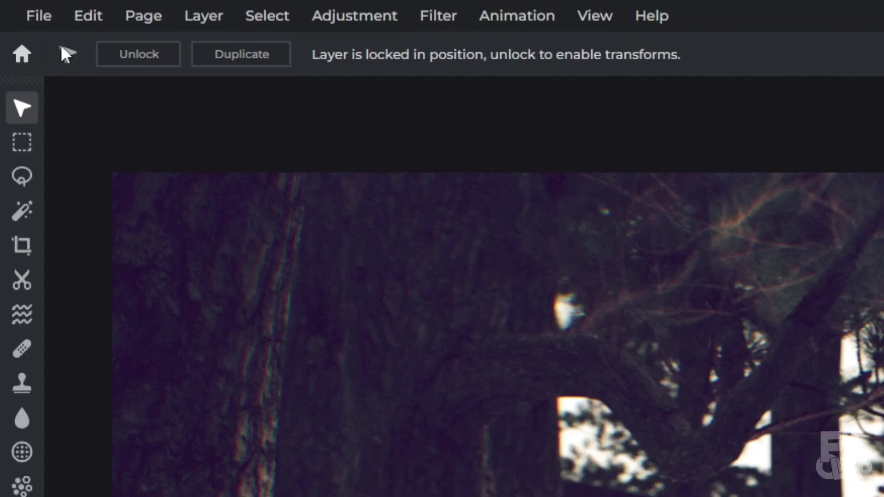
Step: Quick-export the page as a PNG file named test.png
left_click(15, 7)
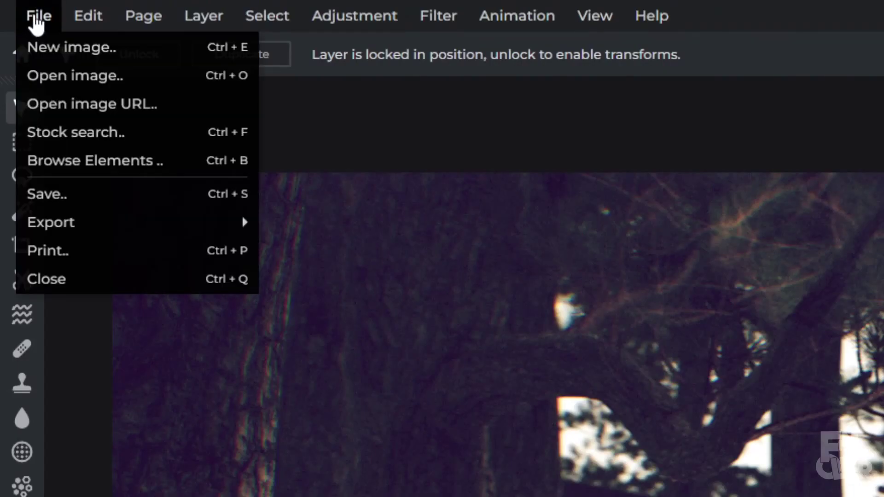
mouse_move(135, 226)
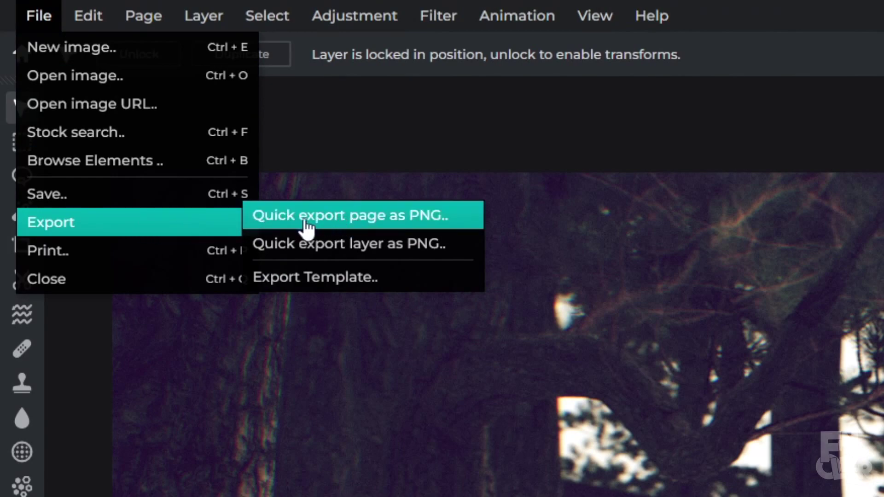
left_click(442, 228)
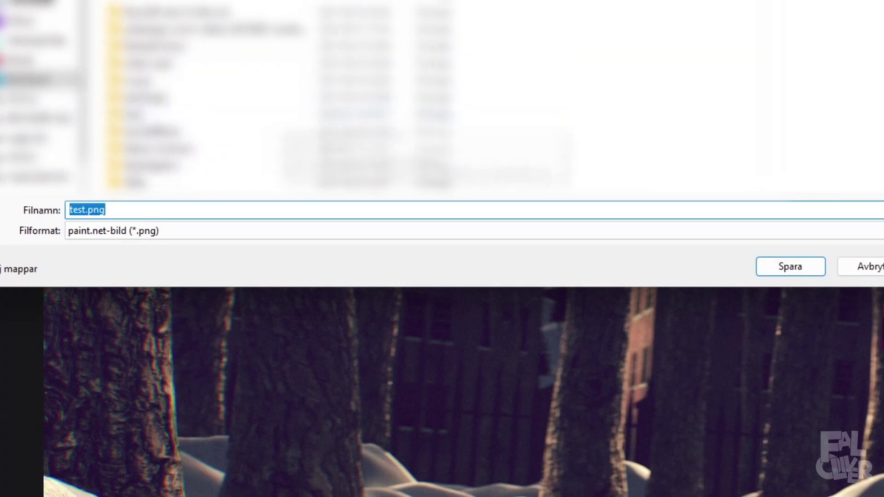